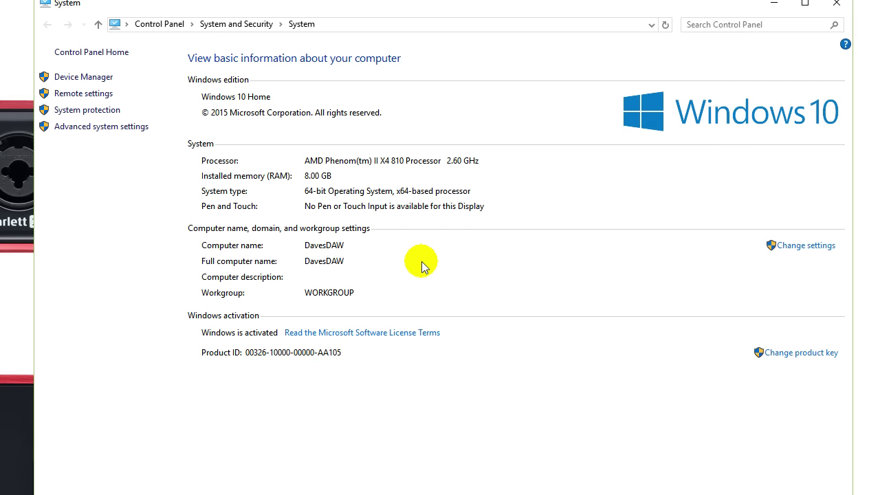
Close the System information window and bring REAPER's Help menu up.
{"action": "left_click", "coordinate": [837, 7]}
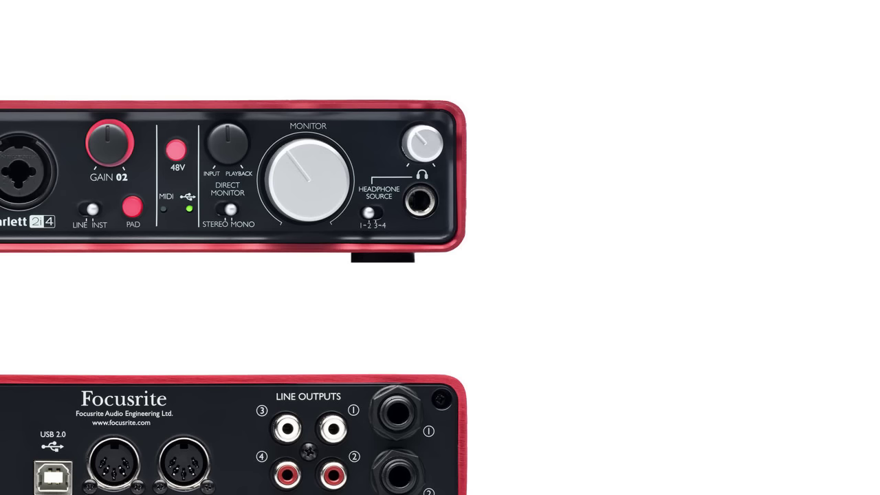
{"action": "key", "text": "super"}
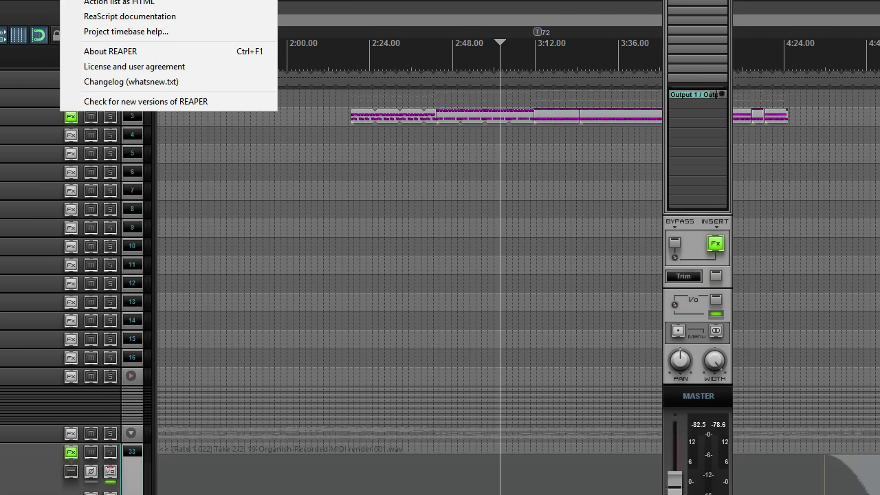
Check REAPER's About window for version v5.12/x64 (Jan 21 2016), then close it.
{"action": "left_click", "coordinate": [103, 52]}
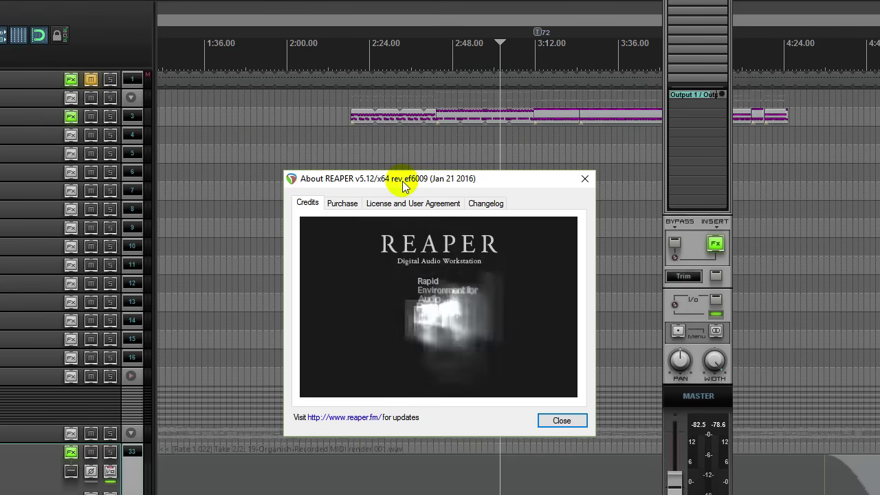
{"action": "left_click_drag", "start_coordinate": [402, 181], "coordinate": [394, 147]}
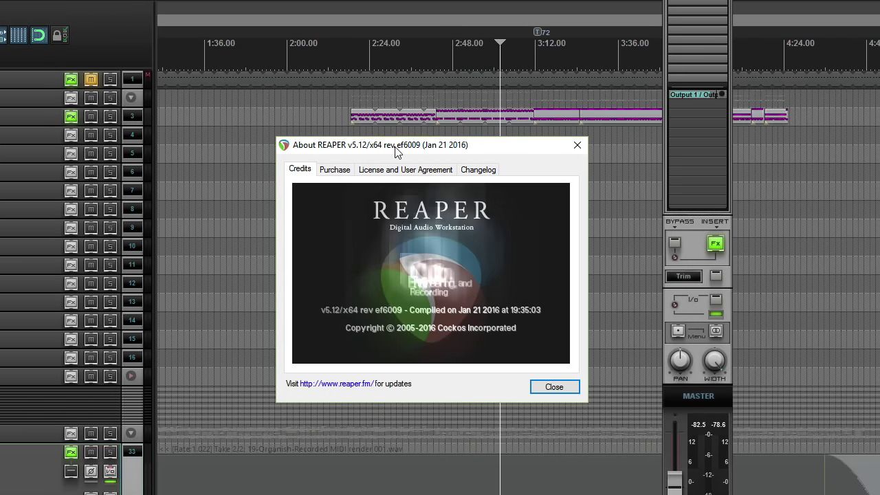
{"action": "left_click_drag", "start_coordinate": [395, 152], "coordinate": [392, 155]}
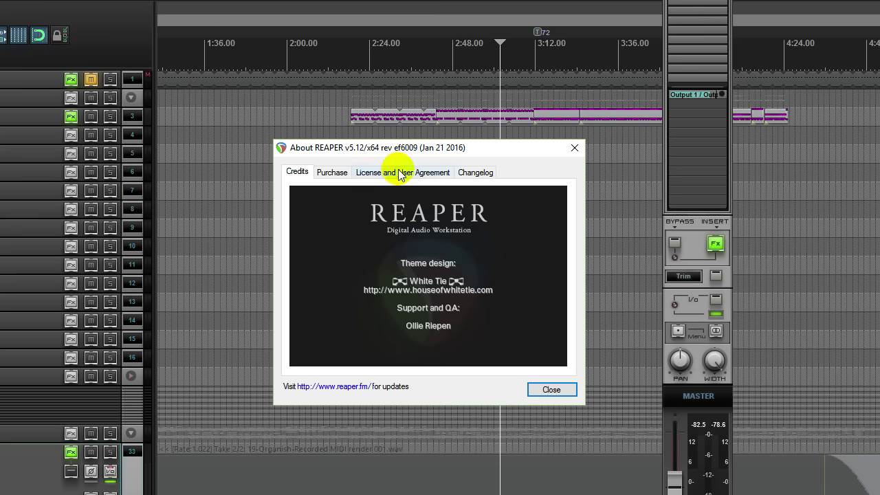
{"action": "left_click", "coordinate": [551, 390]}
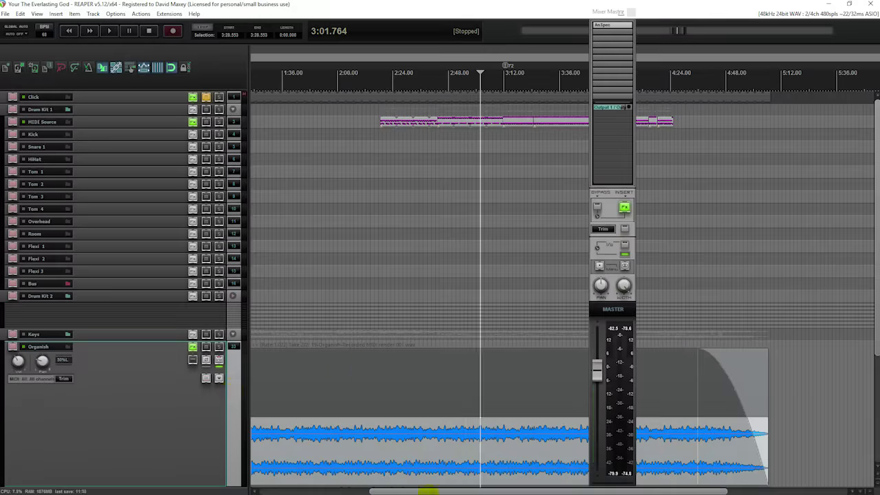
Open File Explorer at This PC to list the drives.
{"action": "mouse_move", "coordinate": [148, 489]}
{"action": "left_click", "coordinate": [212, 488]}
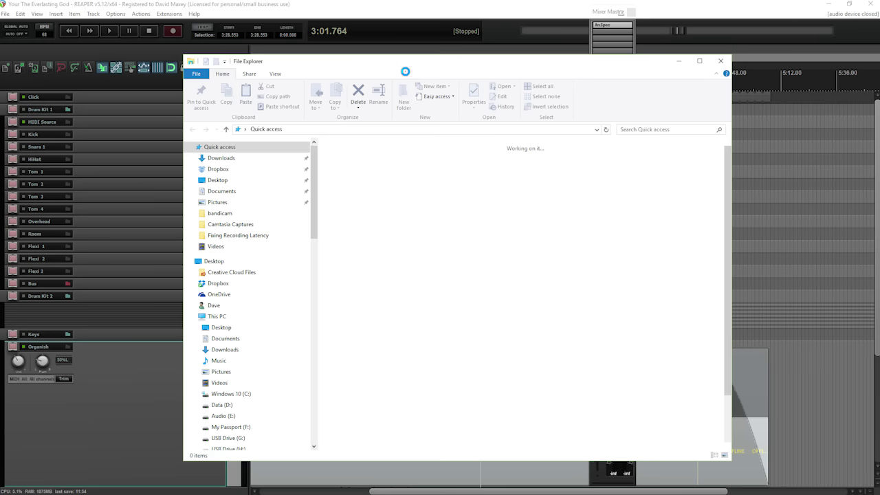
{"action": "left_click", "coordinate": [405, 72]}
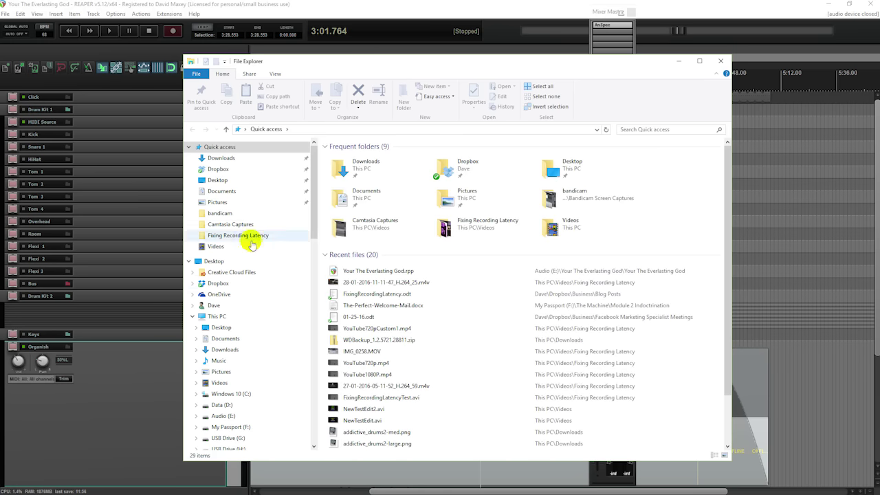
{"action": "left_click", "coordinate": [216, 315]}
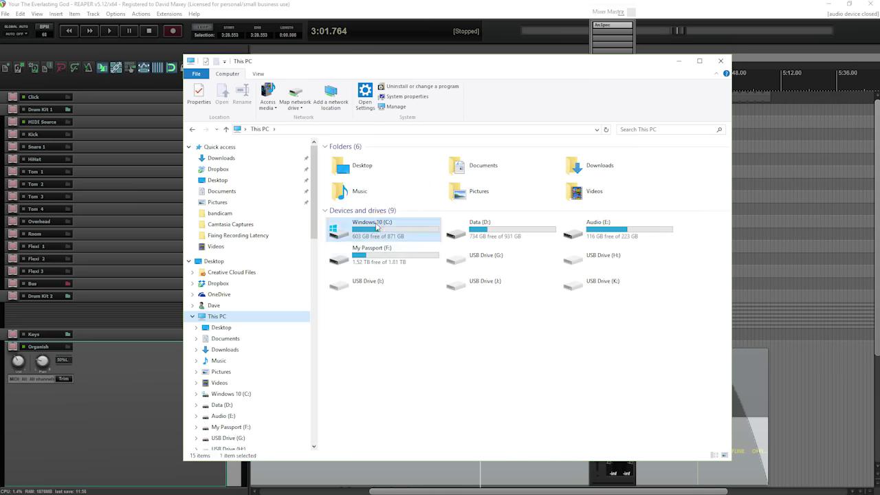
Inspect free space on drives C, D and E: 603, 734 and 116 GB.
{"action": "left_click", "coordinate": [425, 231]}
{"action": "left_click", "coordinate": [476, 232]}
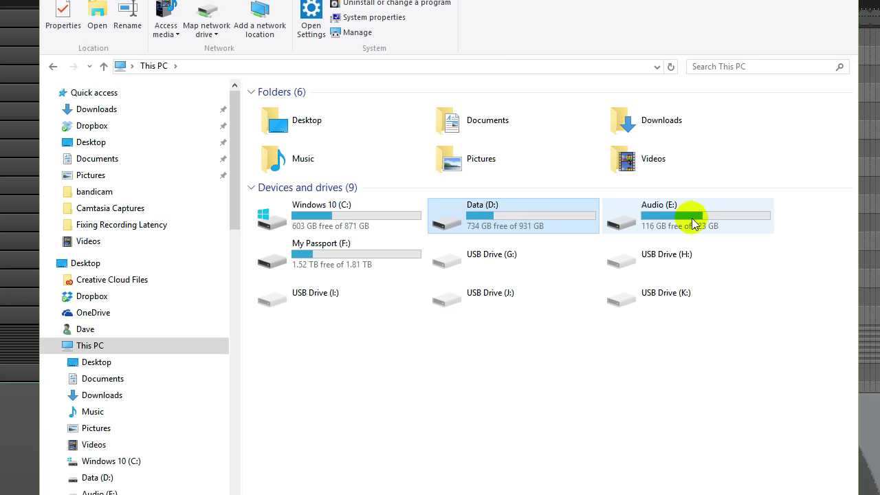
{"action": "left_click", "coordinate": [620, 229]}
{"action": "left_click", "coordinate": [515, 229]}
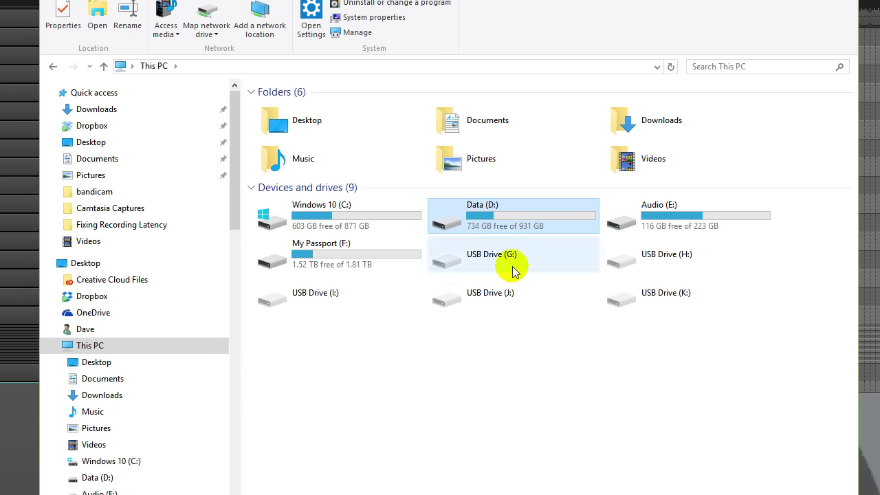
{"action": "left_click", "coordinate": [367, 220]}
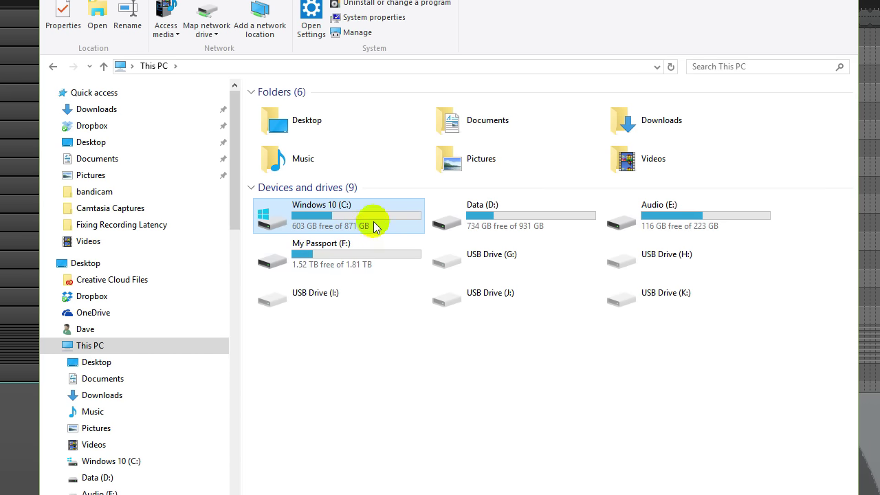
{"action": "mouse_move", "coordinate": [373, 221]}
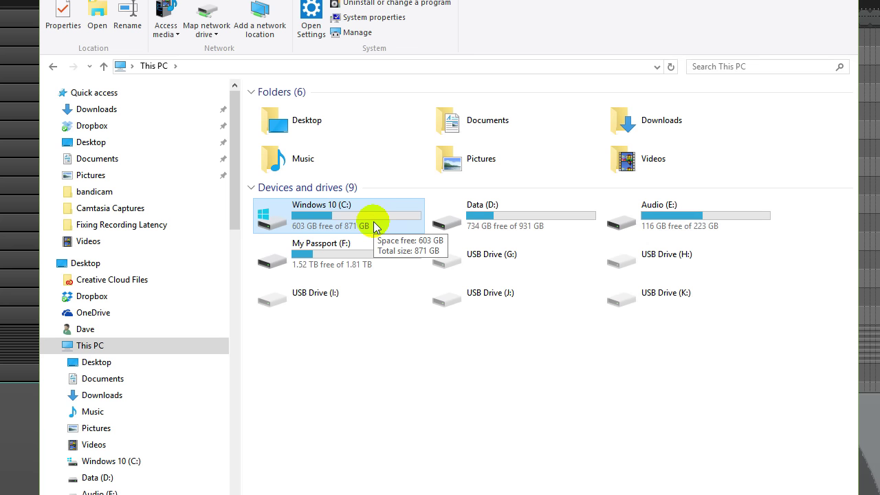
{"action": "left_click", "coordinate": [481, 231]}
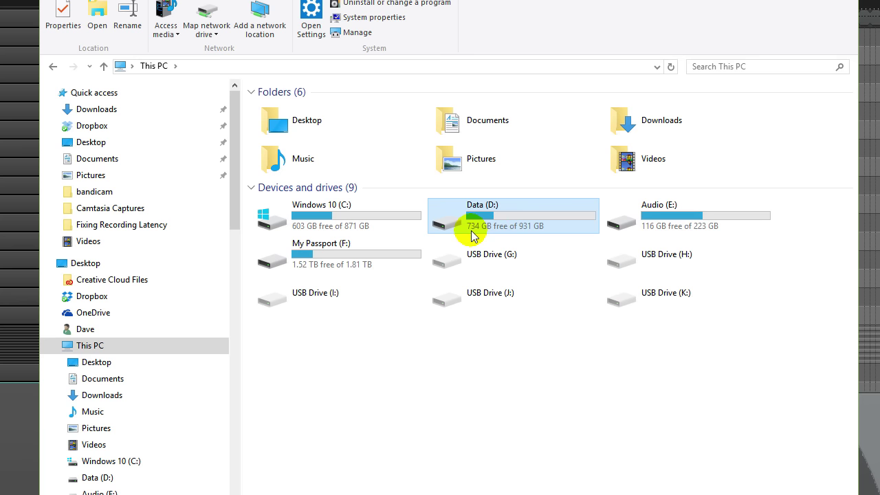
{"action": "mouse_move", "coordinate": [471, 230]}
{"action": "left_click", "coordinate": [412, 234]}
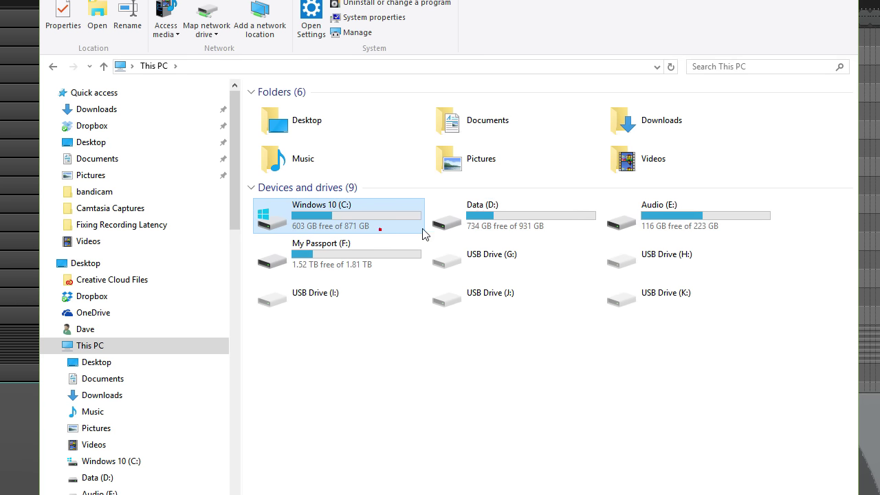
{"action": "left_click", "coordinate": [466, 227]}
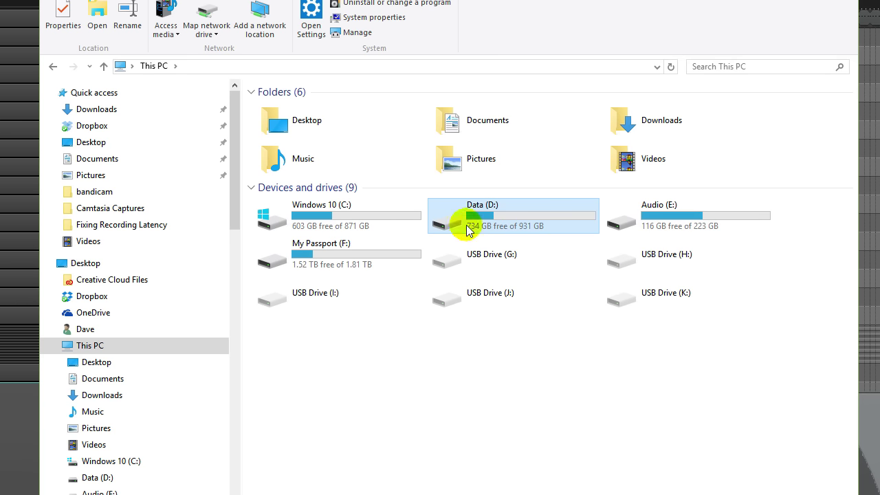
{"action": "left_click", "coordinate": [657, 230]}
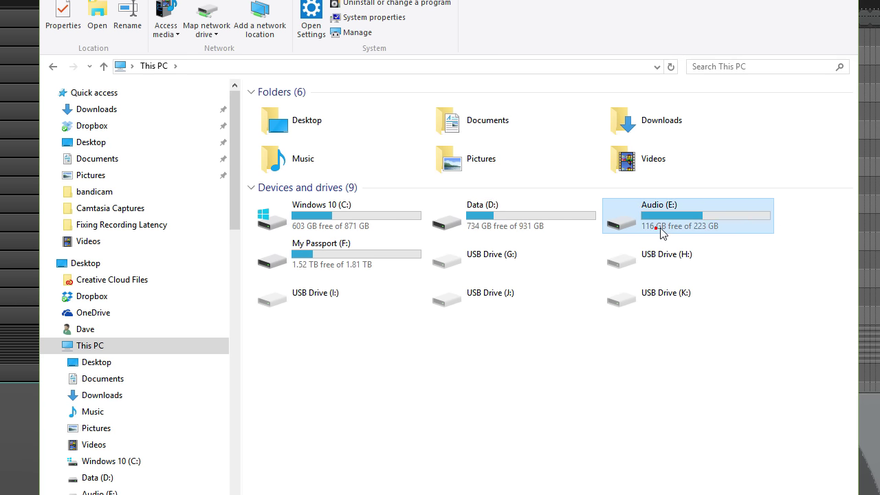
{"action": "mouse_move", "coordinate": [672, 232]}
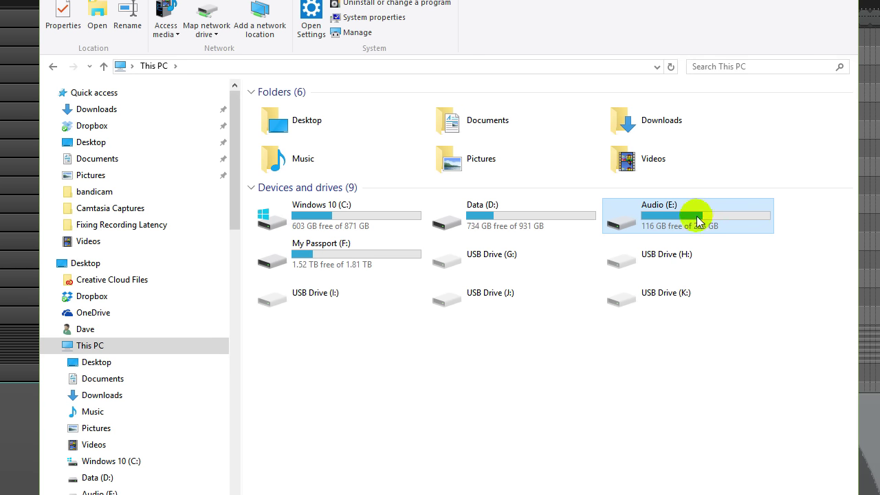
{"action": "mouse_move", "coordinate": [698, 219]}
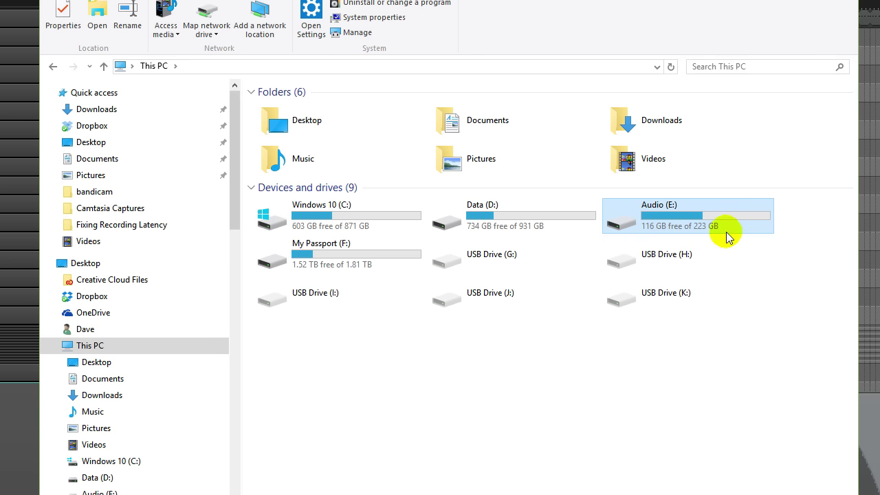
{"action": "mouse_move", "coordinate": [725, 230]}
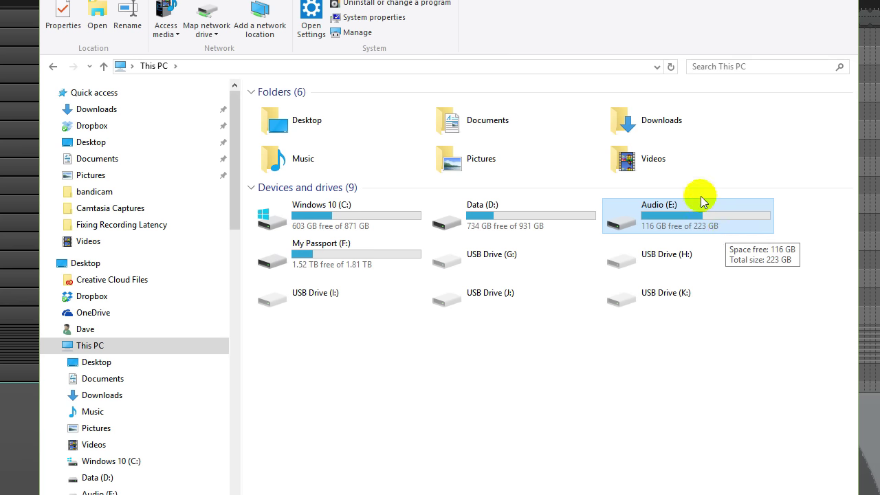
{"action": "left_click", "coordinate": [584, 221]}
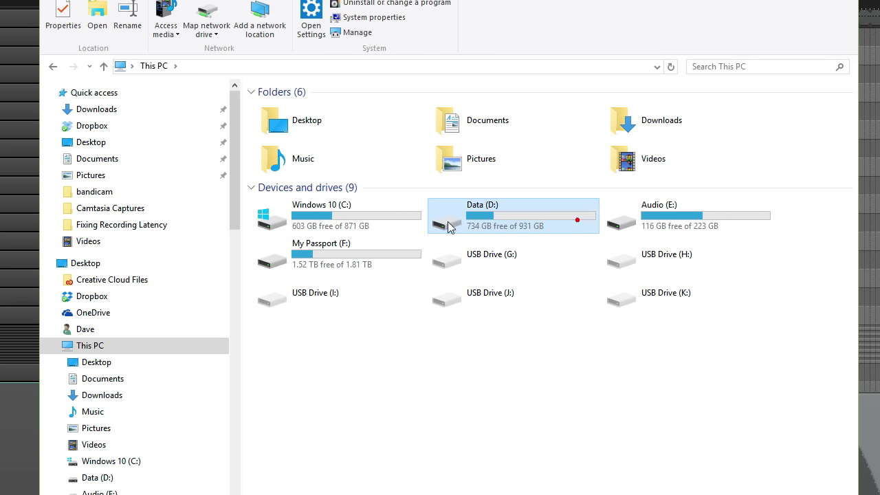
{"action": "left_click", "coordinate": [372, 206]}
{"action": "left_click", "coordinate": [471, 211]}
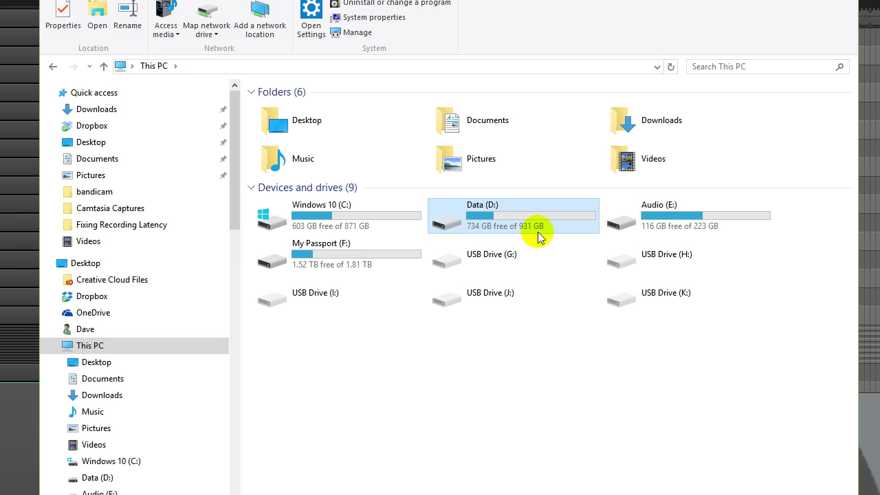
{"action": "left_click", "coordinate": [367, 221]}
{"action": "left_click", "coordinate": [497, 231]}
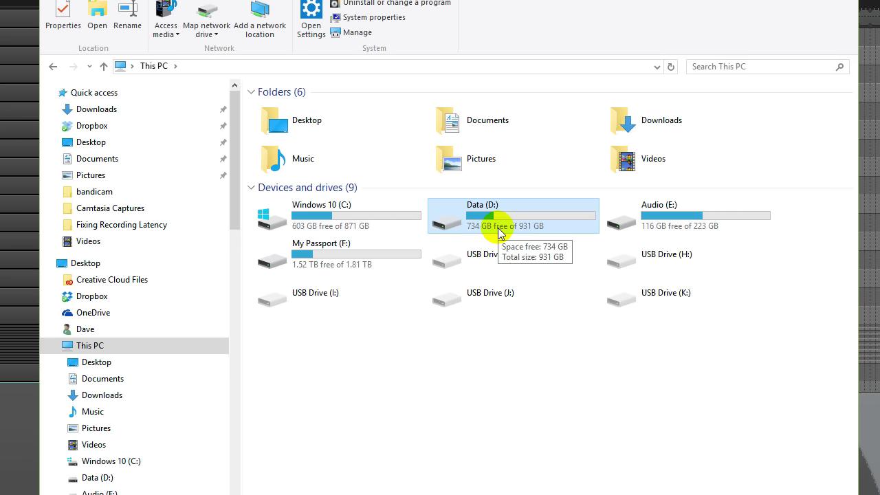
{"action": "left_click", "coordinate": [512, 411]}
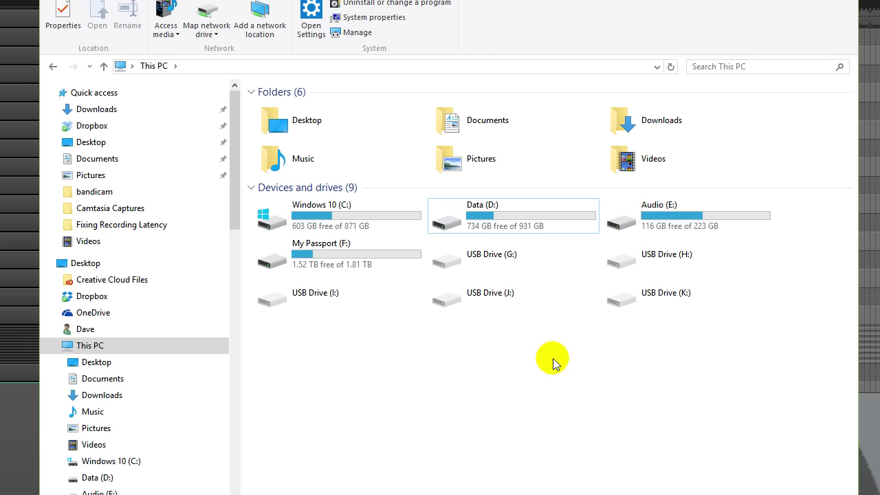
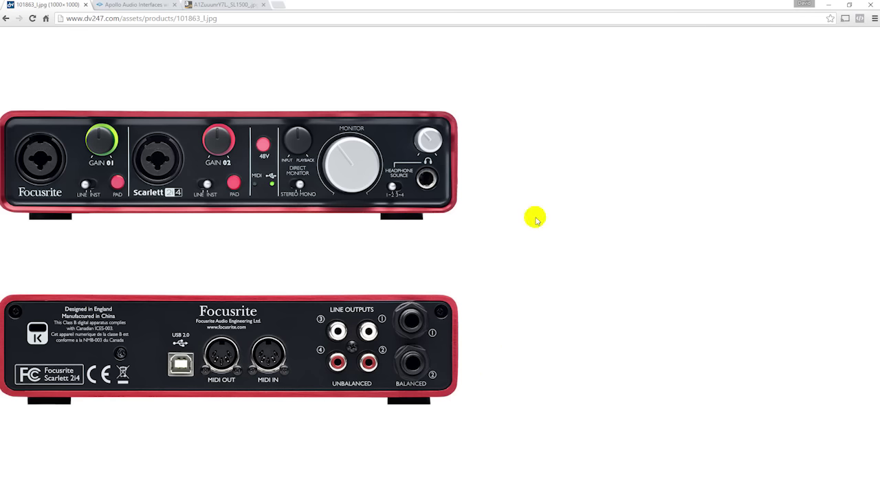
Switch from the Focusrite Scarlett 2i4 photo in Chrome back to the REAPER project window.
{"action": "left_click", "coordinate": [414, 483]}
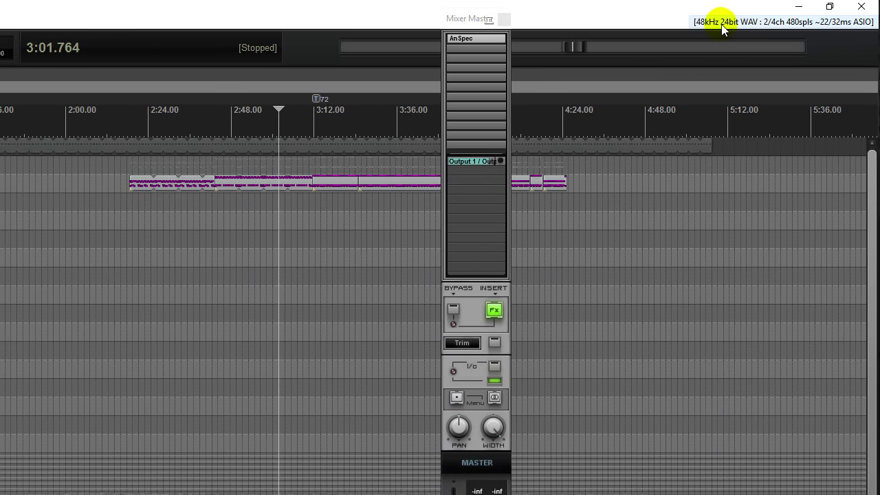
Bring up the Focusrite USB 2.0 ASIO driver's settings panel, showing a 10 ms buffer at 48000.
{"action": "left_click", "coordinate": [837, 26]}
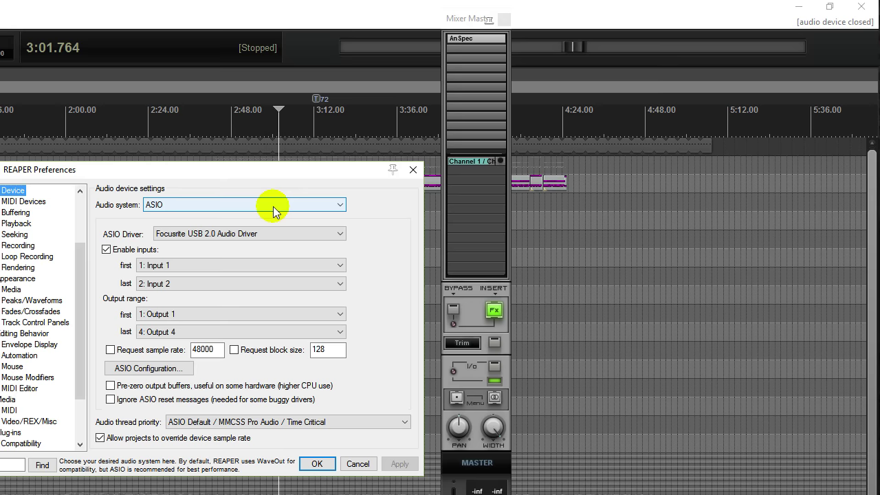
{"action": "left_click_drag", "start_coordinate": [253, 175], "coordinate": [241, 187]}
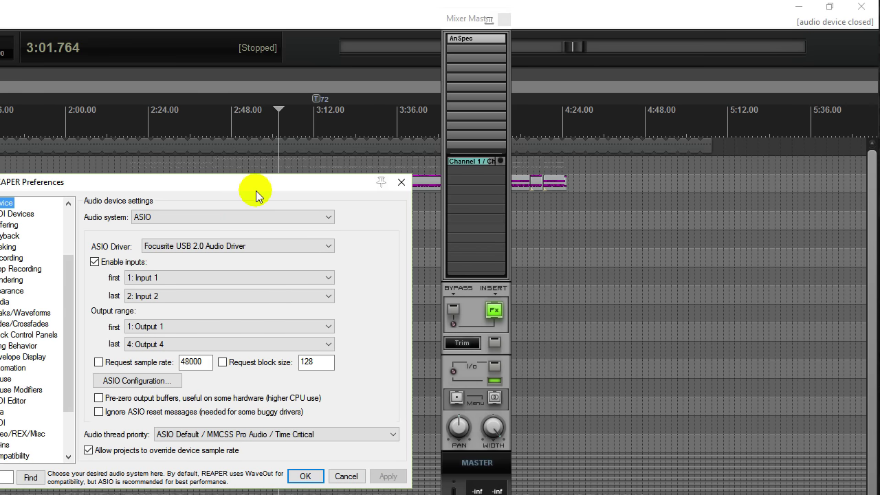
{"action": "left_click_drag", "start_coordinate": [256, 191], "coordinate": [257, 169]}
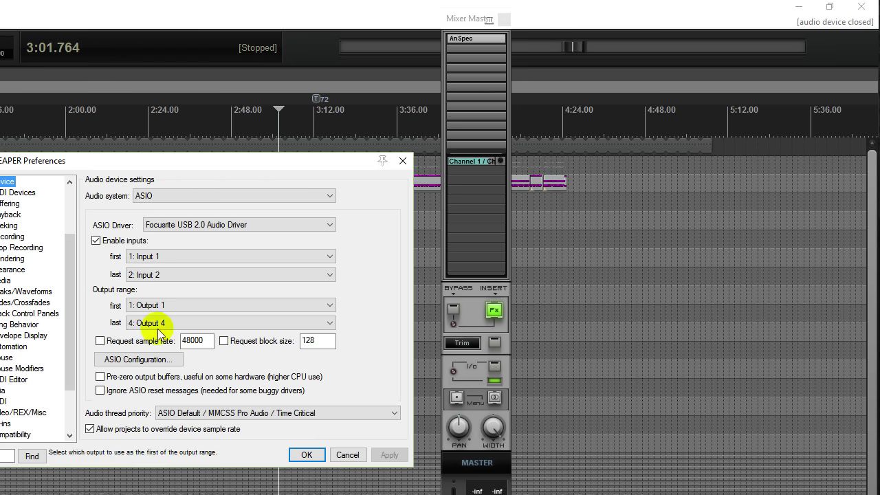
{"action": "left_click", "coordinate": [143, 359]}
Set the Focusrite buffer length to its minimum and apply, giving 48 samples and about 4.8/5.8 ms latency.
{"action": "left_click_drag", "start_coordinate": [118, 180], "coordinate": [228, 206]}
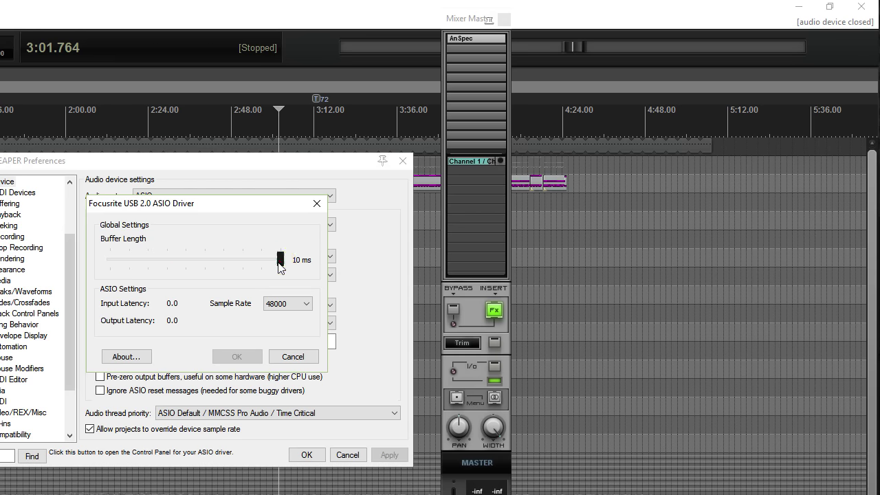
{"action": "left_click_drag", "start_coordinate": [279, 266], "coordinate": [111, 259]}
{"action": "left_click", "coordinate": [226, 356]}
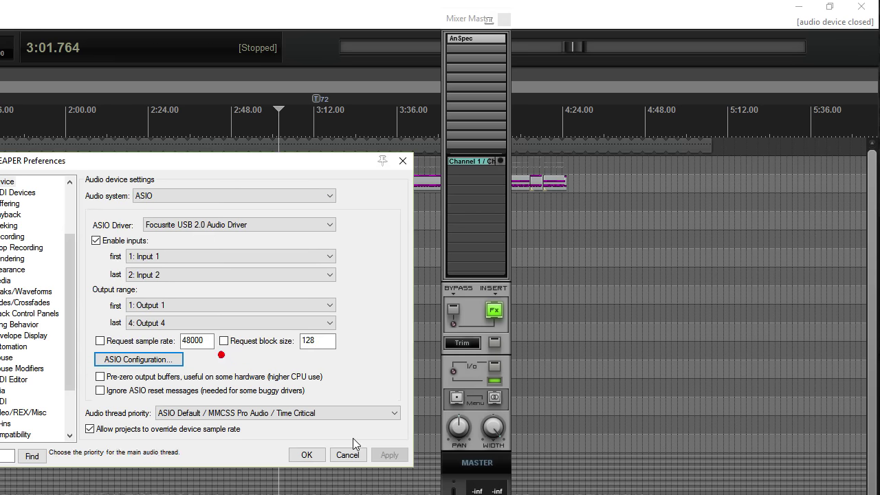
{"action": "left_click", "coordinate": [307, 454]}
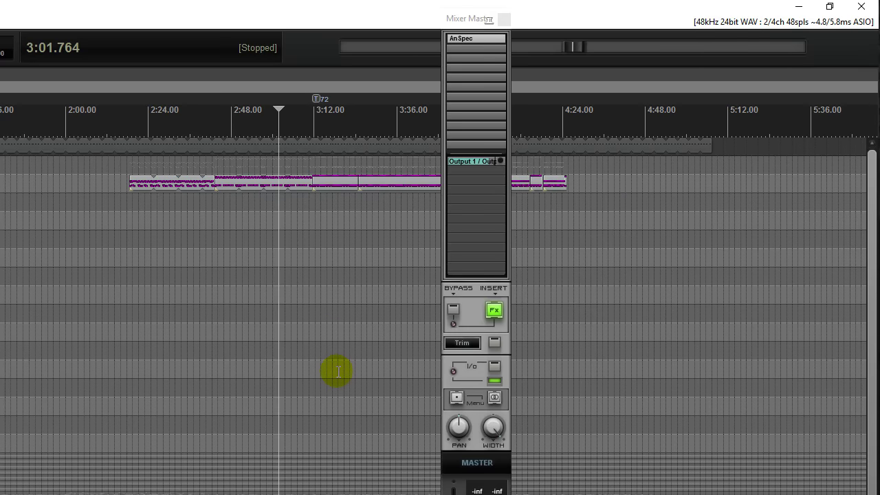
Set the Focusrite buffer length to 4 ms and apply, giving 192 samples and about 10/14 ms latency.
{"action": "left_click", "coordinate": [835, 27]}
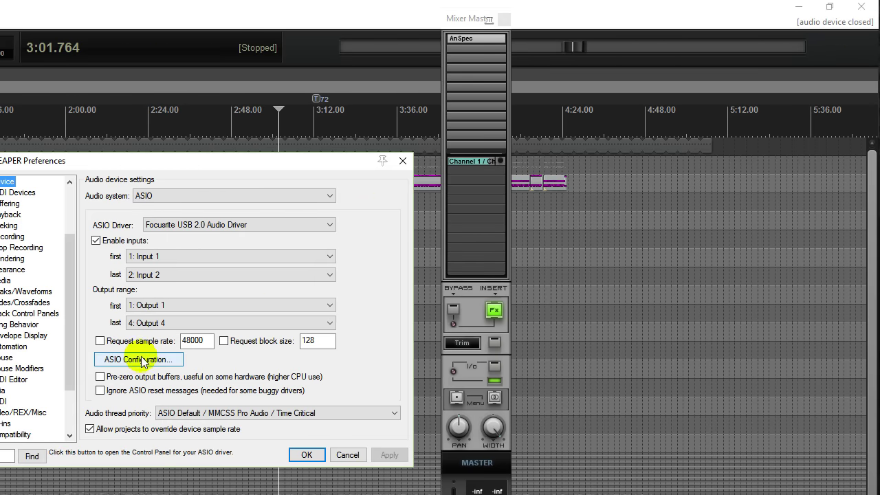
{"action": "left_click", "coordinate": [138, 360]}
{"action": "left_click_drag", "start_coordinate": [79, 183], "coordinate": [159, 194]}
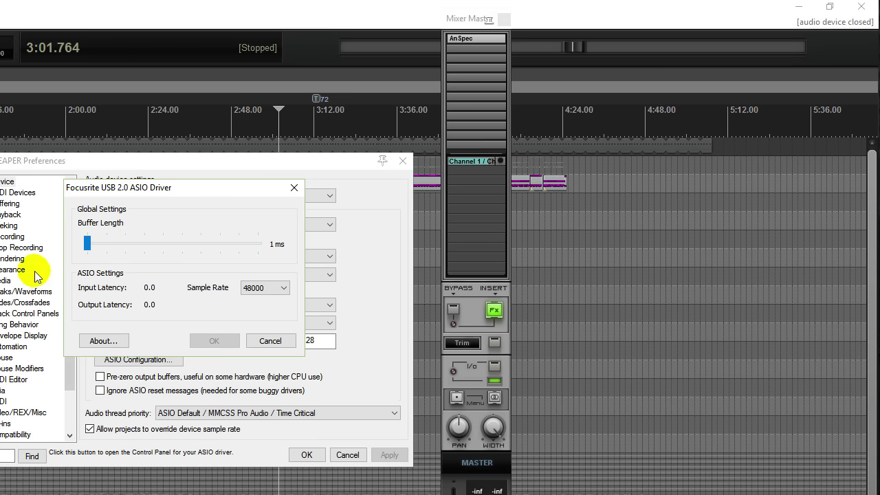
{"action": "left_click_drag", "start_coordinate": [87, 247], "coordinate": [184, 252]}
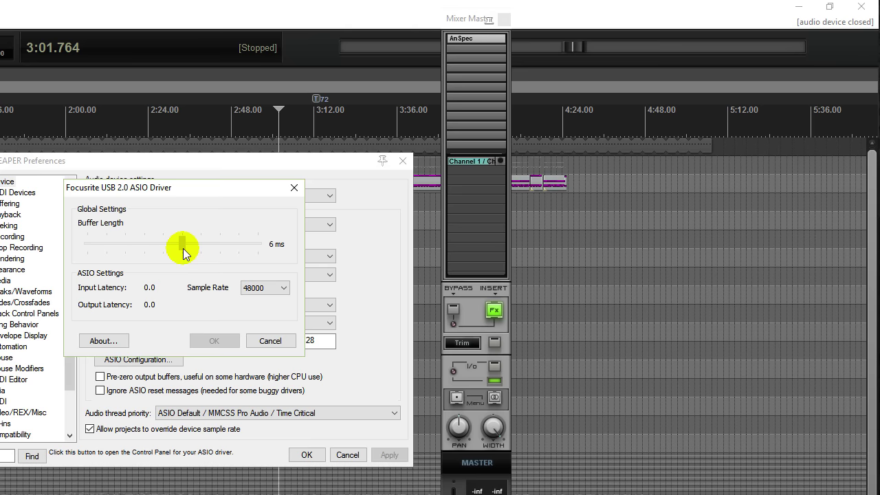
{"action": "left_click_drag", "start_coordinate": [184, 252], "coordinate": [147, 255]}
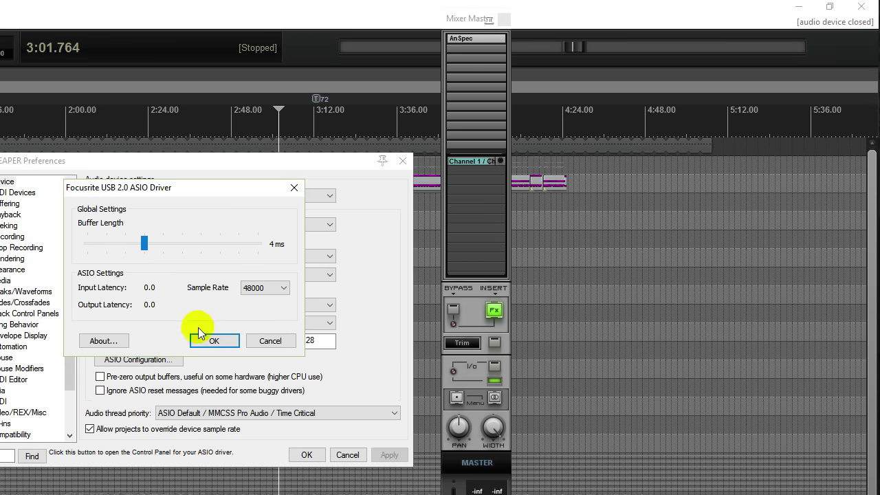
{"action": "left_click", "coordinate": [218, 340]}
{"action": "left_click", "coordinate": [308, 454]}
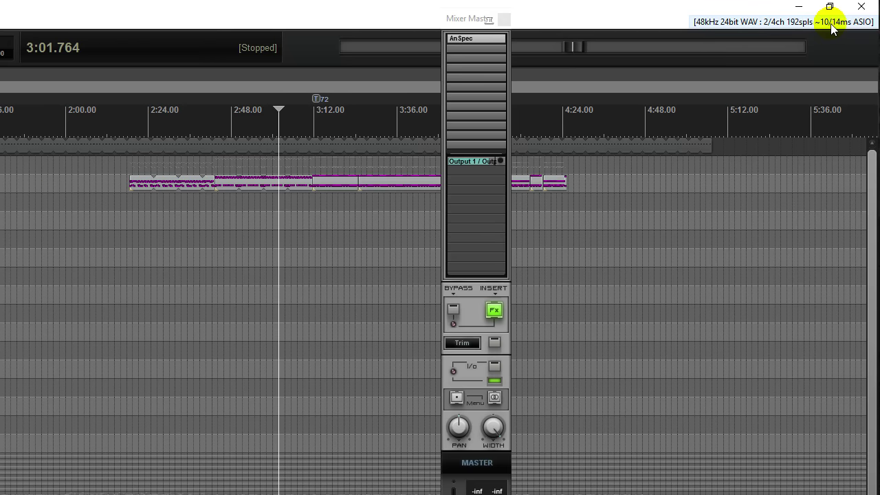
Settle the Focusrite buffer length at 10 ms and apply, restoring 480 samples and about 22/32 ms latency.
{"action": "left_click", "coordinate": [831, 22]}
{"action": "left_click_drag", "start_coordinate": [323, 167], "coordinate": [326, 158]}
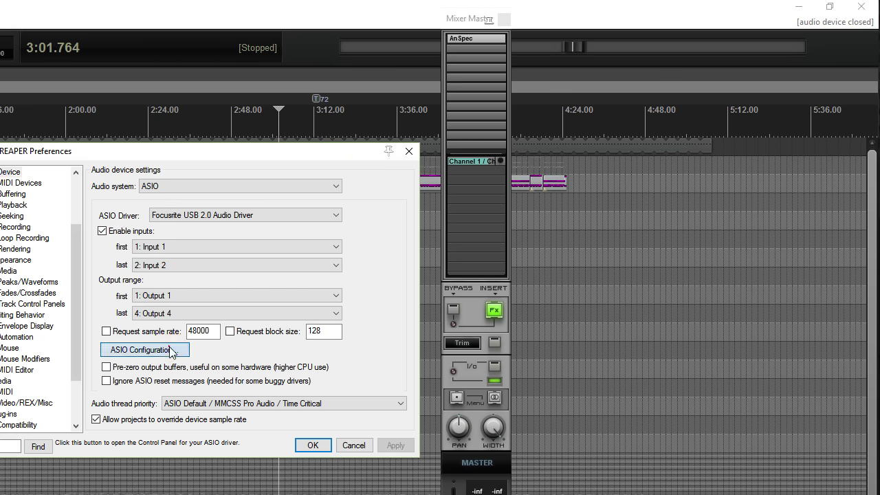
{"action": "left_click", "coordinate": [144, 350]}
{"action": "left_click_drag", "start_coordinate": [71, 225], "coordinate": [17, 233]}
{"action": "left_click", "coordinate": [17, 232]}
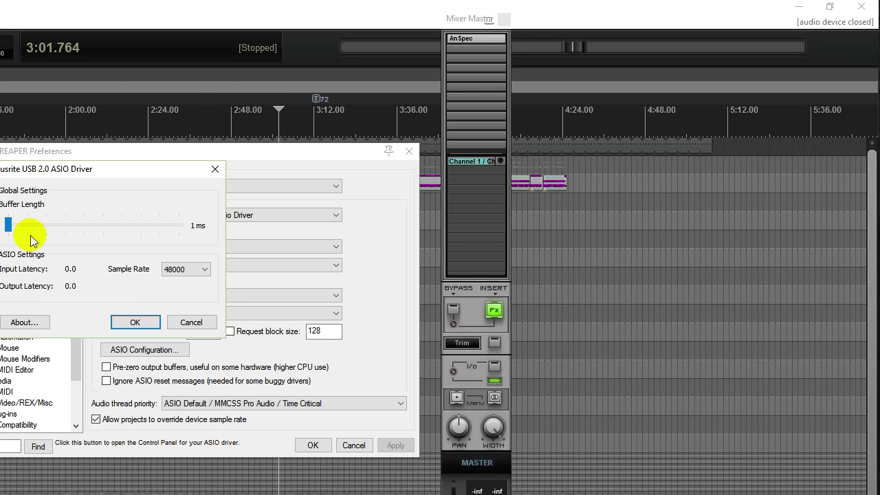
{"action": "left_click_drag", "start_coordinate": [10, 229], "coordinate": [73, 231]}
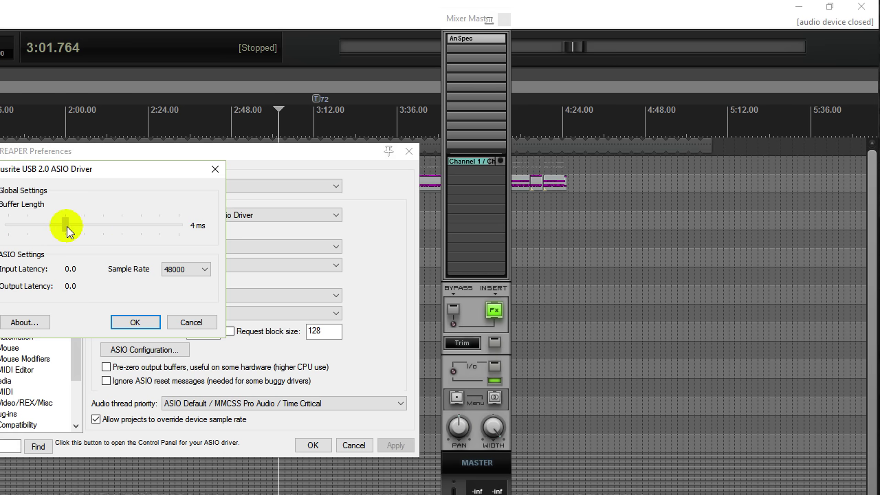
{"action": "left_click_drag", "start_coordinate": [66, 227], "coordinate": [183, 228]}
{"action": "left_click_drag", "start_coordinate": [129, 175], "coordinate": [210, 183]}
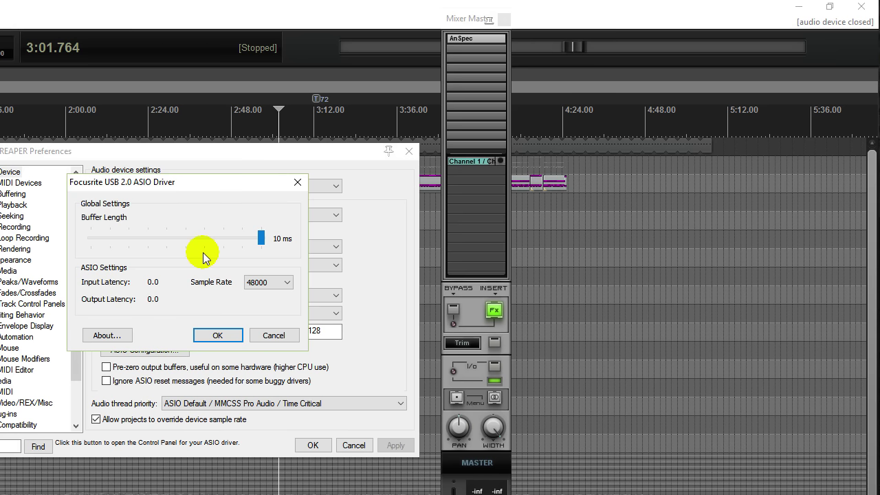
{"action": "left_click_drag", "start_coordinate": [258, 245], "coordinate": [189, 238]}
{"action": "left_click", "coordinate": [225, 335]}
{"action": "left_click", "coordinate": [310, 444]}
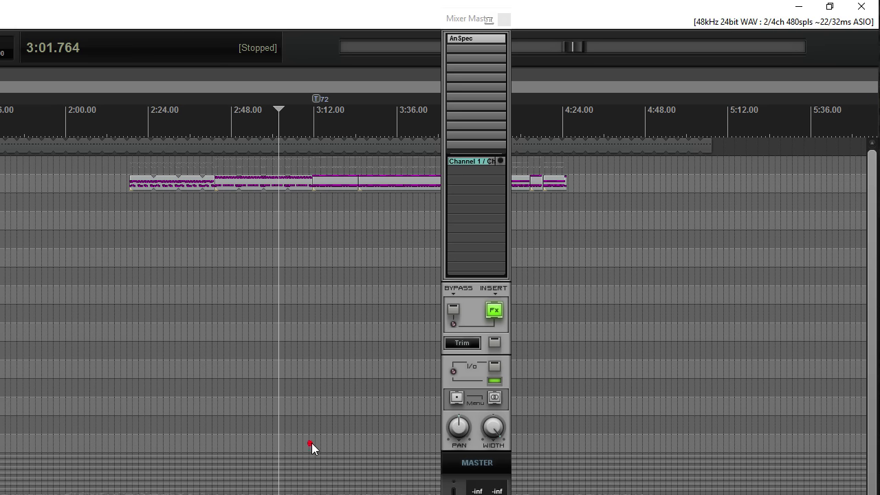